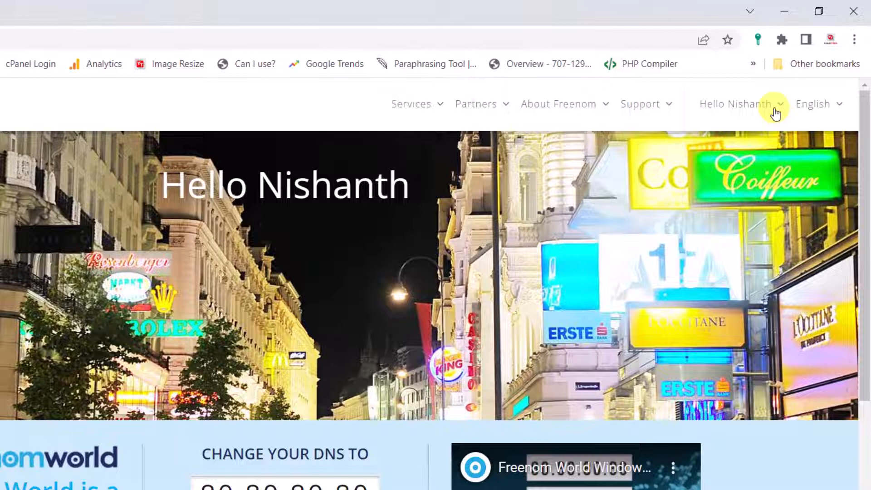
# Step: Open the Register a New Domain page from the account's client area
pyautogui.click(775, 109)
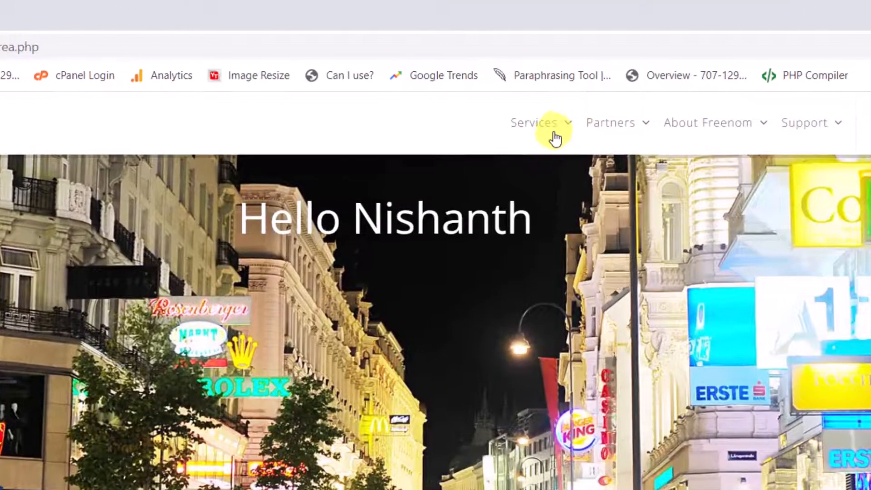
pyautogui.click(554, 134)
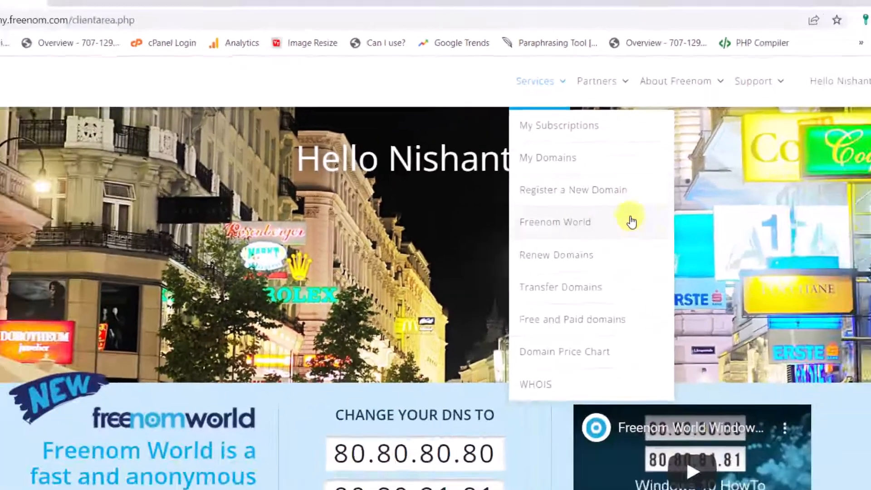
pyautogui.scroll(-5, 777, 330)
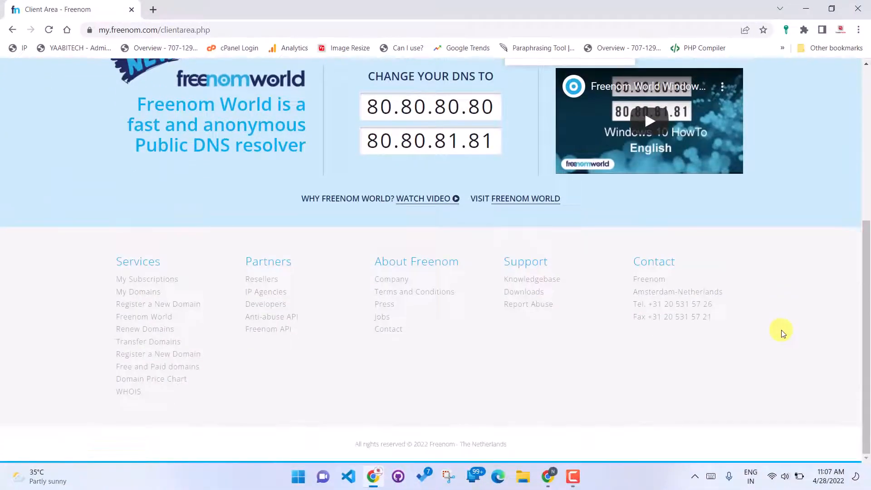
pyautogui.scroll(4, 779, 332)
pyautogui.moveTo(221, 28); pyautogui.dragTo(163, 37)
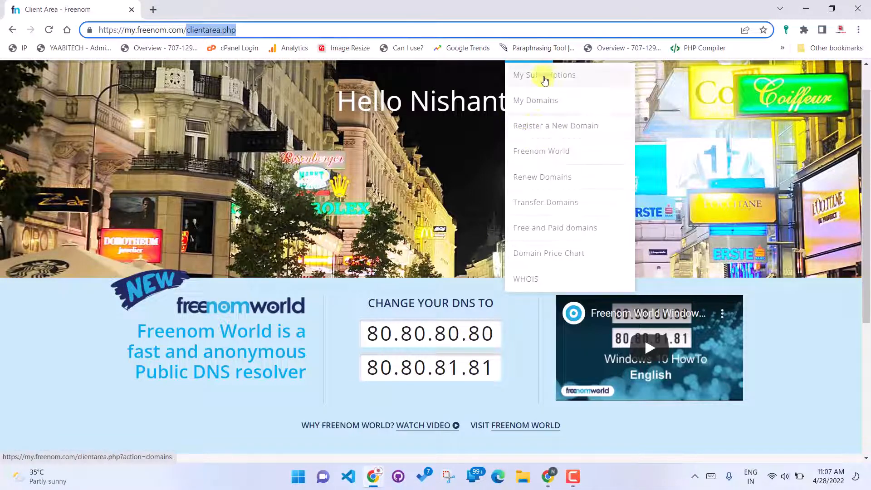
pyautogui.click(566, 128)
pyautogui.click(567, 129)
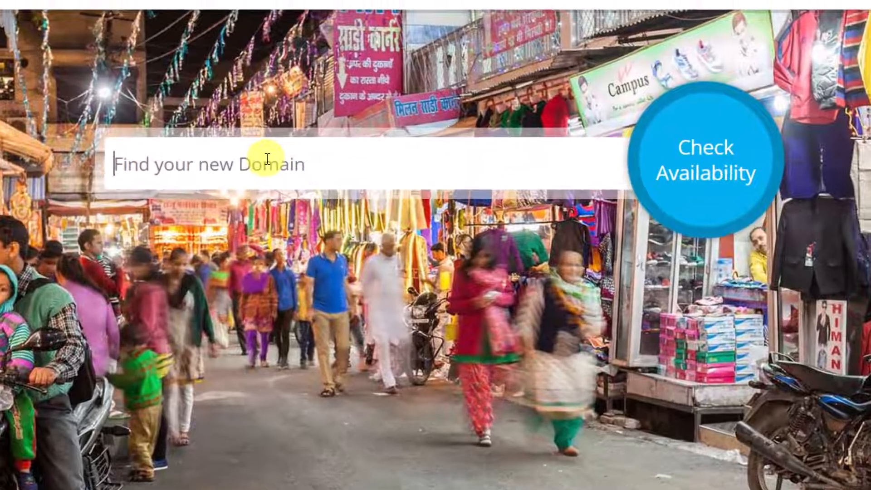
# Step: Check the availability of the domain name yaabitech
pyautogui.write('yaabitech')
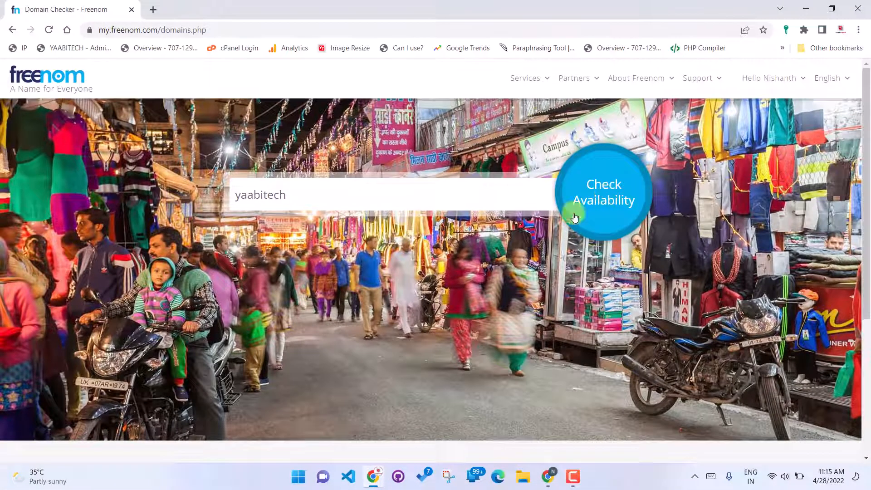
pyautogui.click(605, 182)
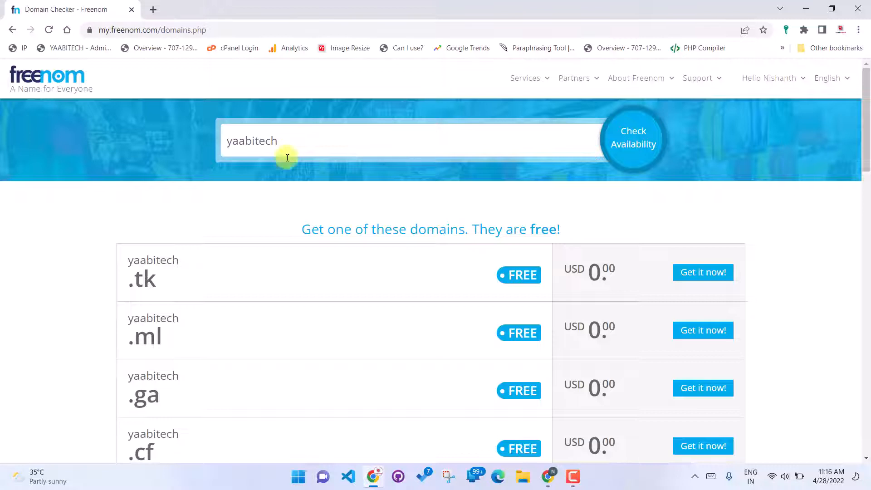
# Step: Look through the free and cost price domains, add yaabitech.ml to the cart and proceed to checkout
pyautogui.scroll(-2, 163, 250)
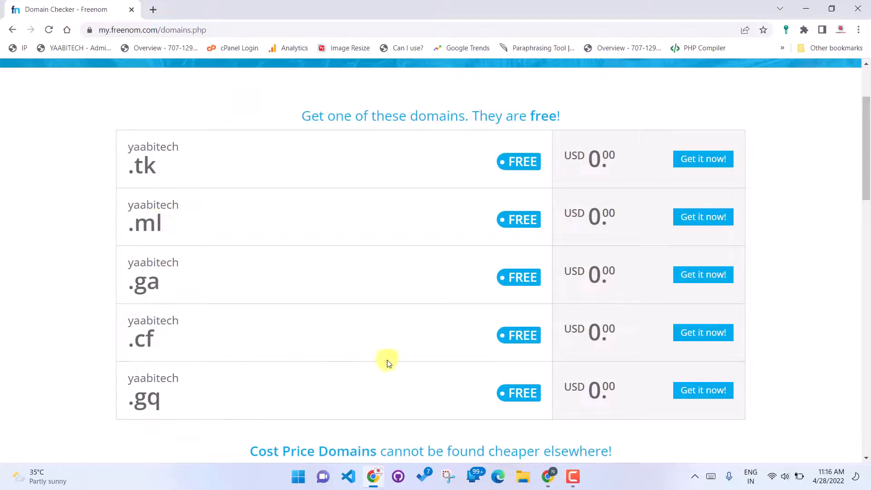
pyautogui.scroll(-4, 340, 302)
pyautogui.scroll(-2, 181, 256)
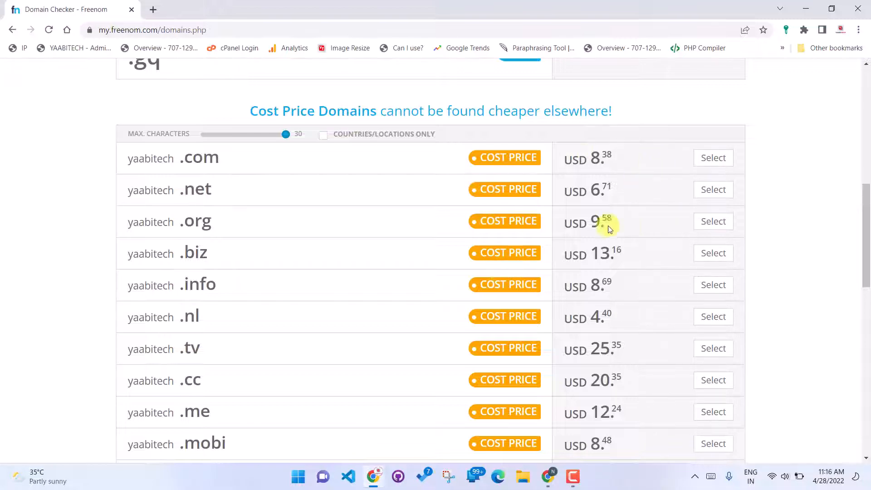
pyautogui.scroll(7, 386, 253)
pyautogui.scroll(-2, 146, 194)
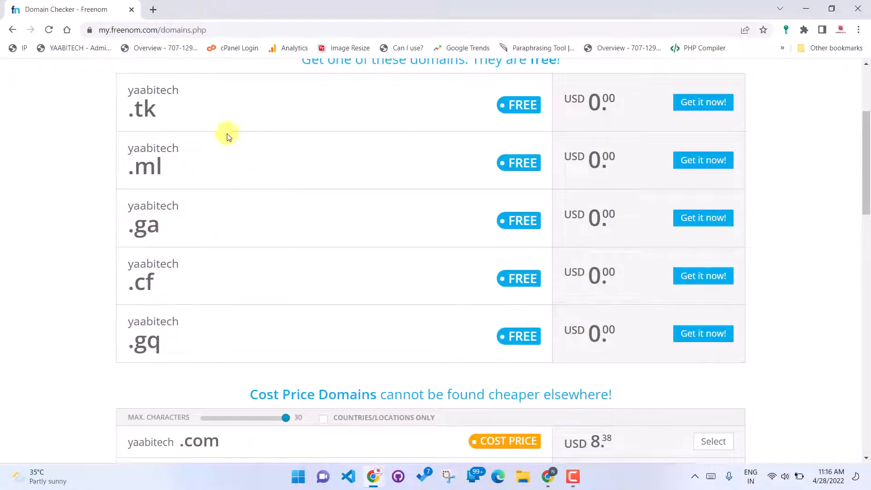
pyautogui.scroll(1, 263, 166)
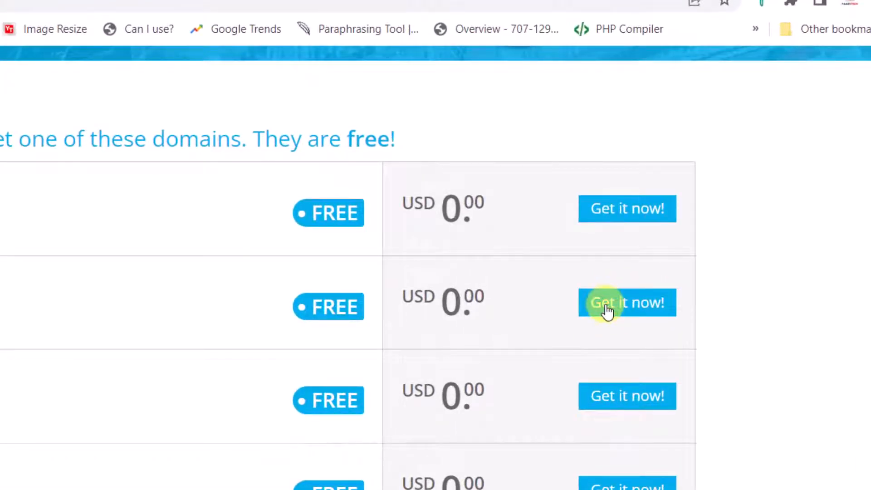
pyautogui.click(608, 311)
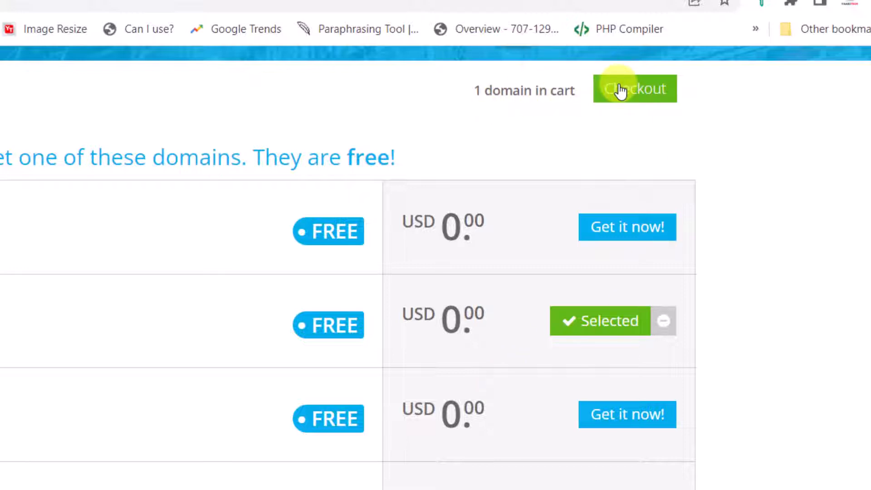
pyautogui.scroll(2, 725, 207)
pyautogui.click(637, 181)
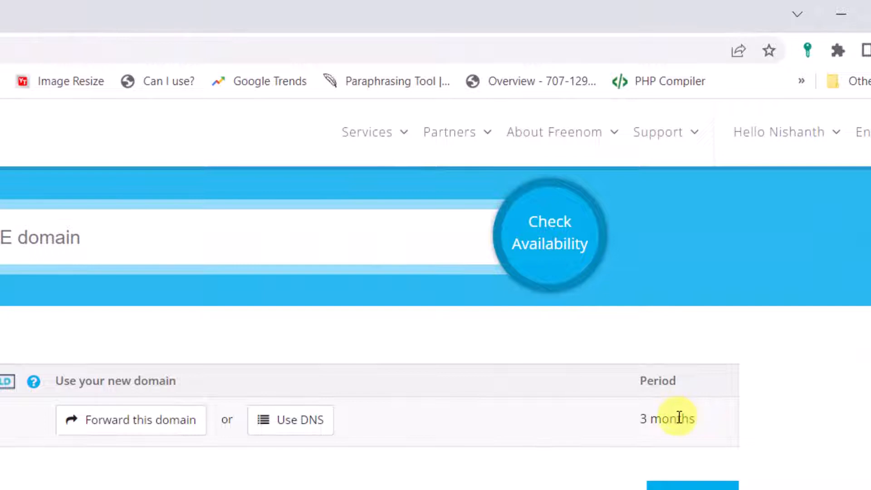
# Step: Try to order yaabitech.ml with the period 12 Months @ FREE, agreeing to the Terms & Conditions
pyautogui.click(712, 424)
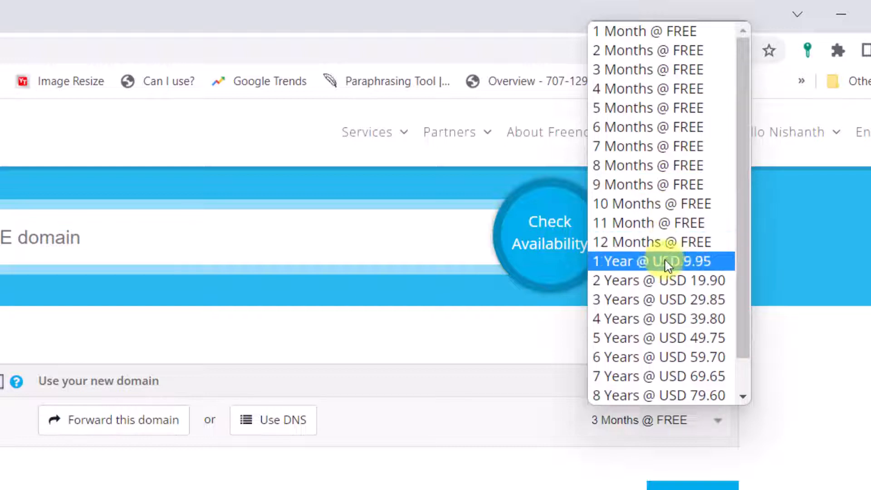
pyautogui.scroll(-1, 682, 384)
pyautogui.scroll(1, 682, 384)
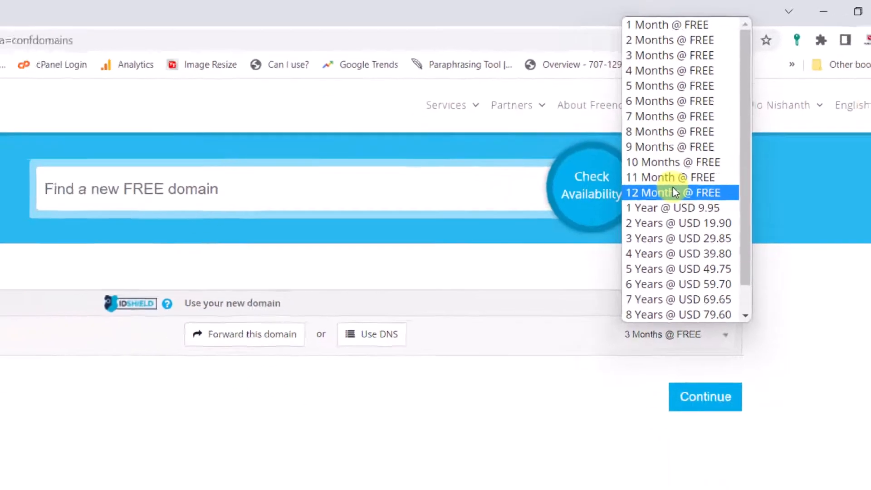
pyautogui.click(657, 241)
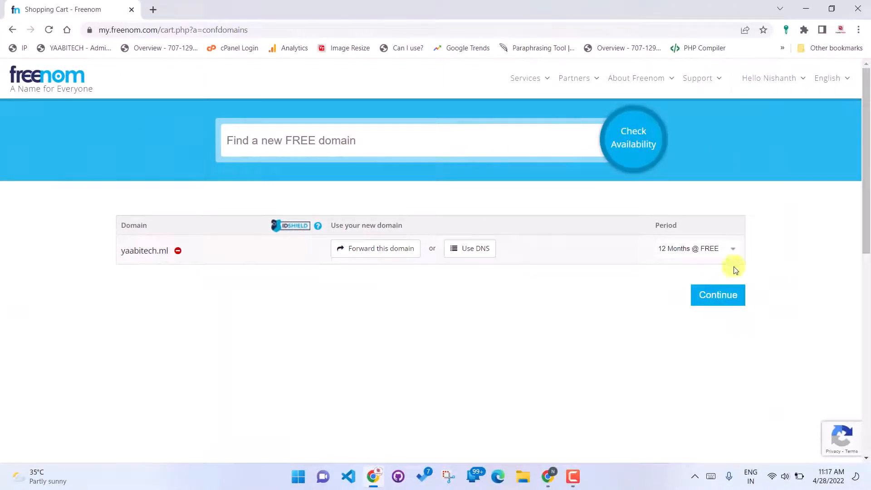
pyautogui.click(717, 296)
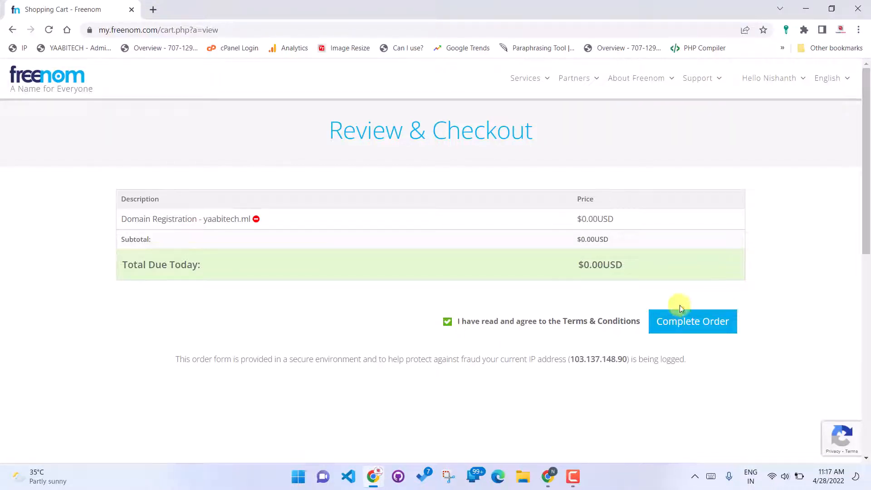
pyautogui.click(689, 322)
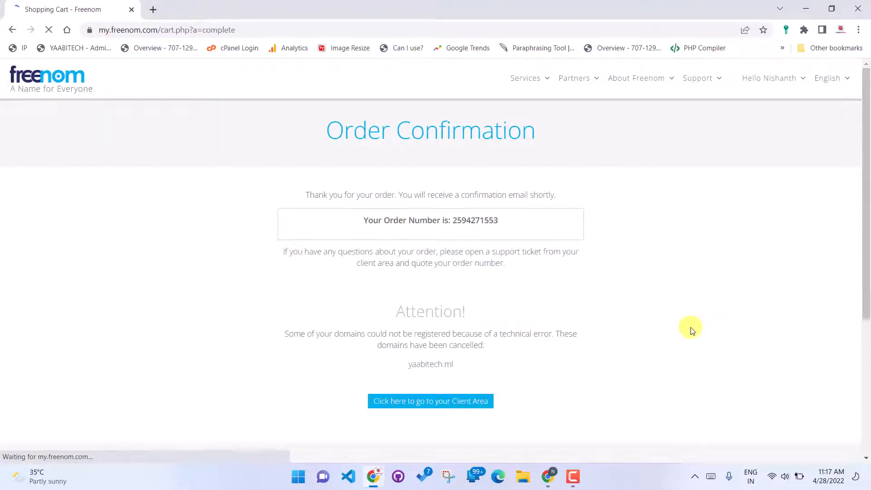
pyautogui.scroll(-1, 408, 182)
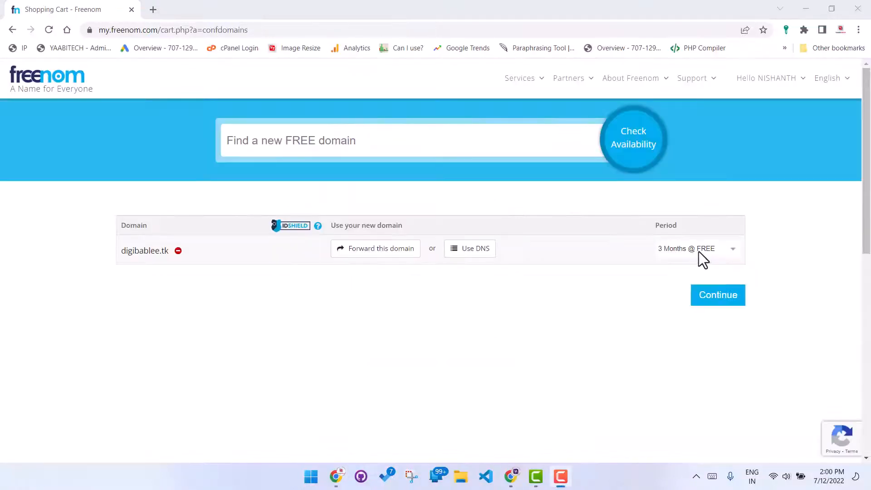
# Step: Order digibablee.tk with the period 12 Months @ FREE, agreeing to the Terms & Conditions
pyautogui.click(699, 251)
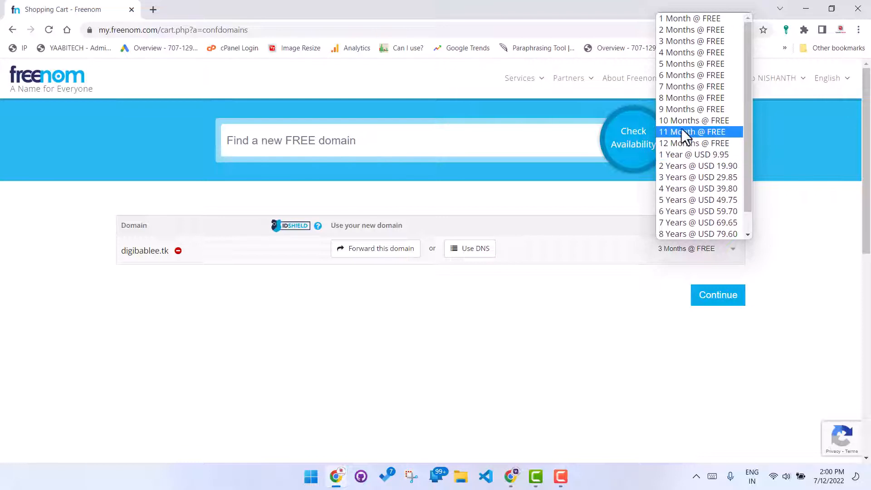
pyautogui.click(674, 144)
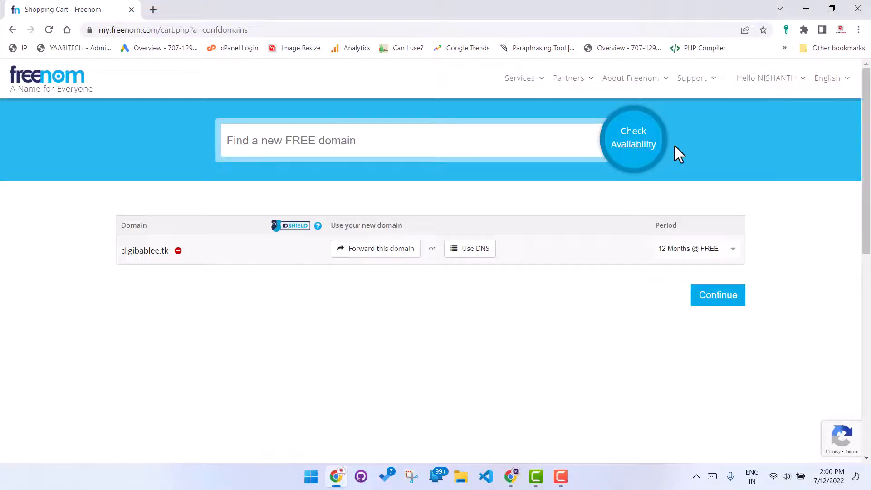
pyautogui.click(718, 308)
pyautogui.click(449, 324)
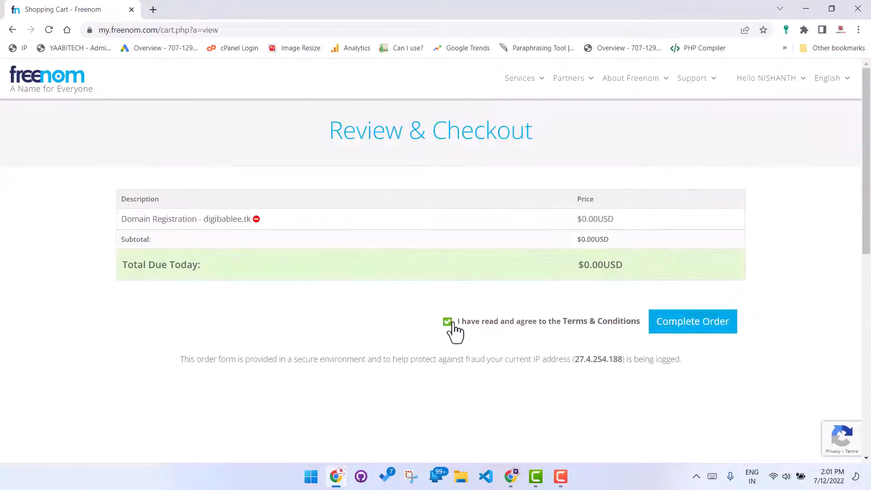
pyautogui.click(696, 326)
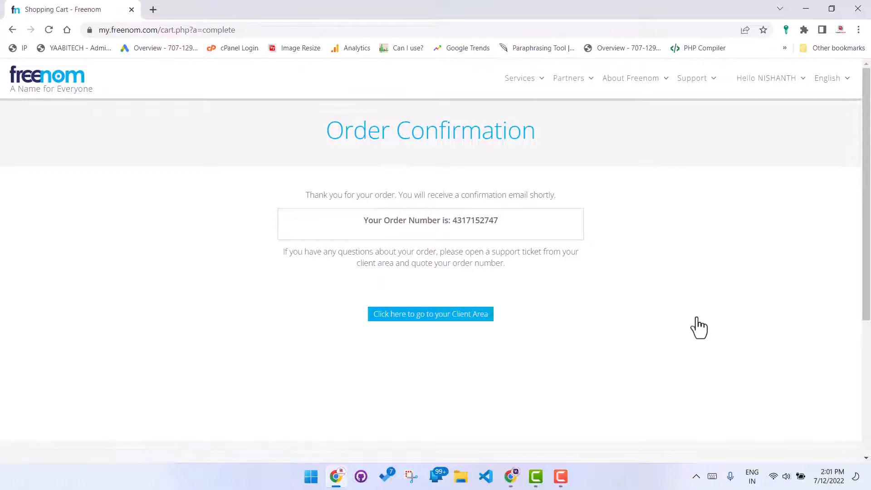
# Step: Go to the client area and open the management page for digibablee.tk from the My Domains list
pyautogui.click(434, 316)
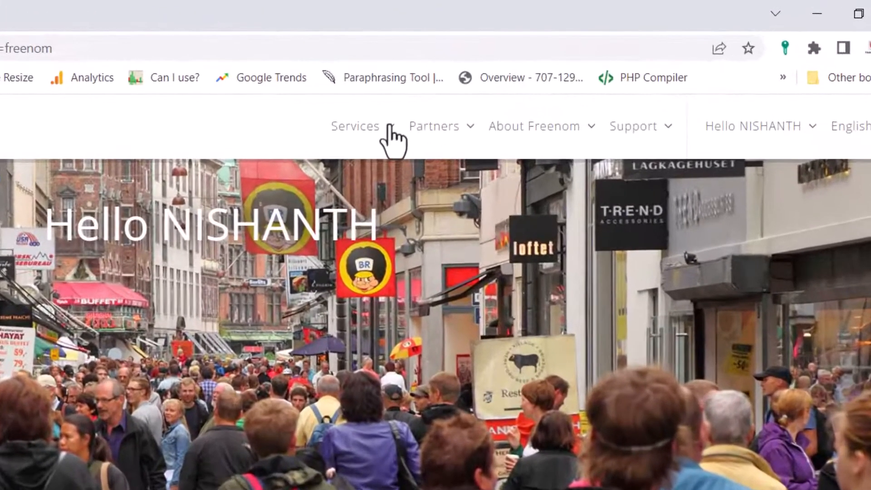
pyautogui.moveTo(394, 136)
pyautogui.click(391, 233)
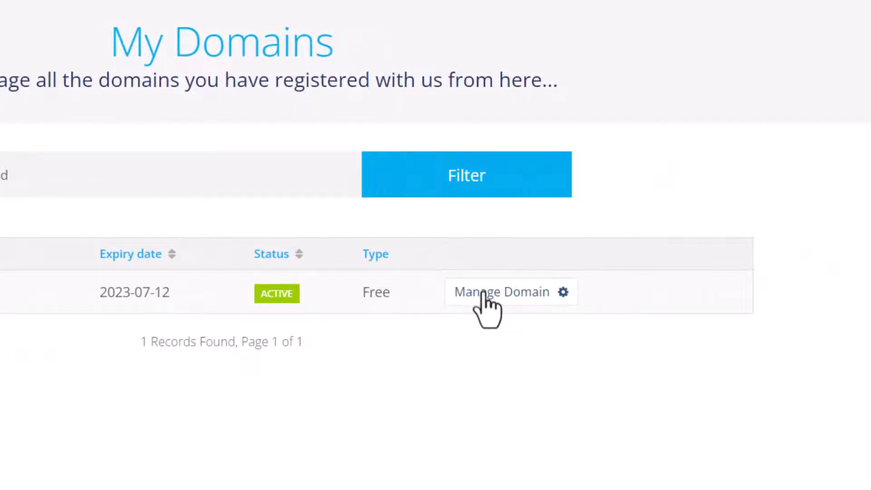
pyautogui.click(485, 293)
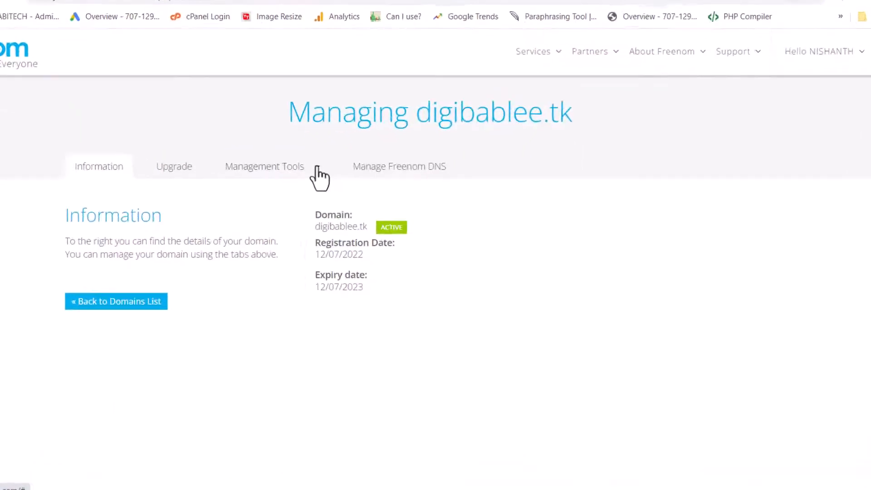
# Step: Open the Freenom DNS management page for digibablee.tk and examine its form for adding records
pyautogui.click(317, 168)
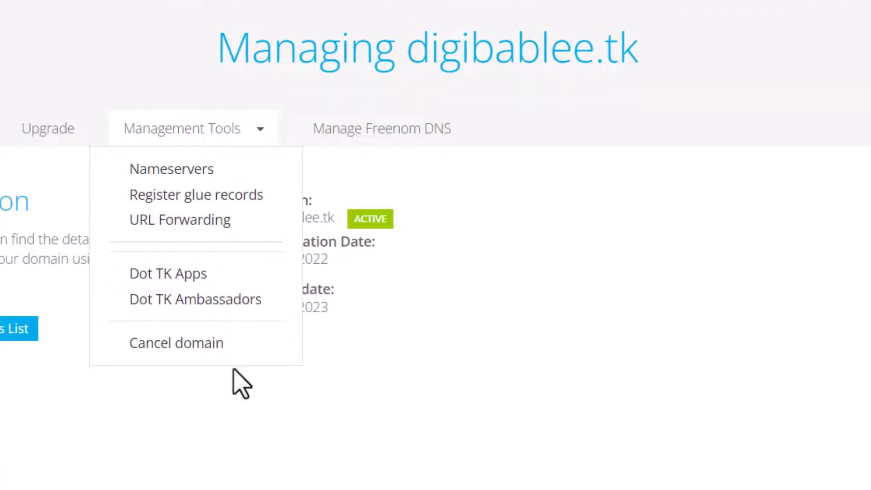
pyautogui.click(410, 128)
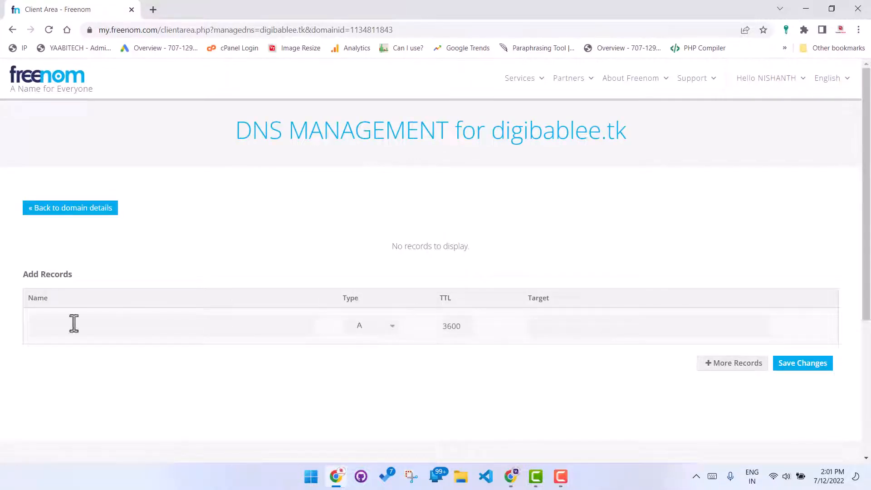
pyautogui.scroll(-1, 121, 323)
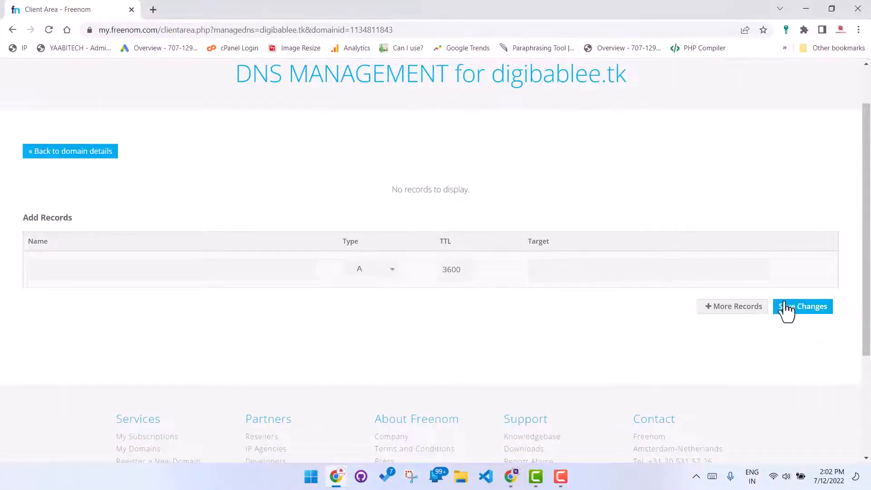
pyautogui.scroll(1, 787, 313)
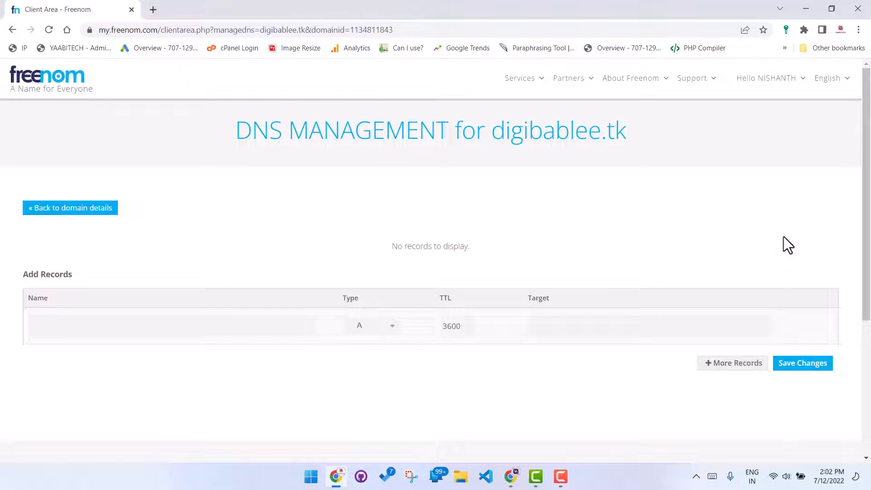
pyautogui.scroll(-1, 800, 258)
pyautogui.scroll(1, 800, 257)
# Step: Fill in a new DNS record for digibablee.tk with the name @ and type A
pyautogui.click(54, 337)
pyautogui.click(386, 325)
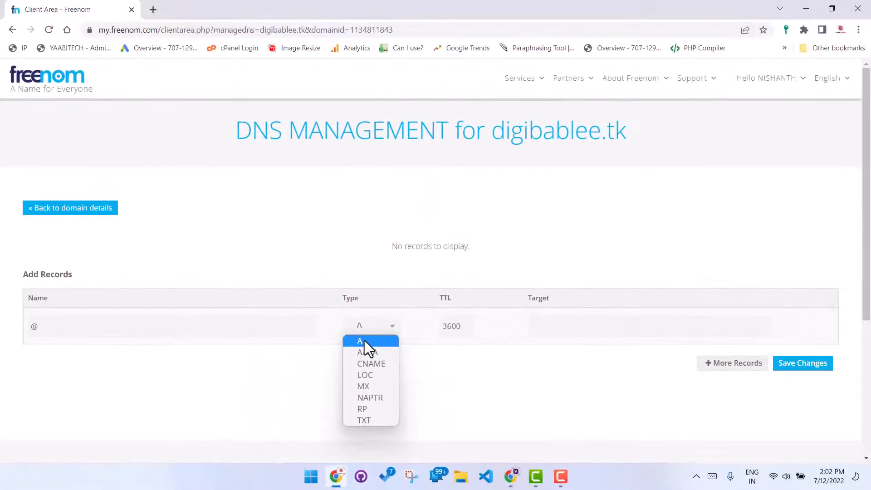
pyautogui.click(364, 340)
pyautogui.click(534, 322)
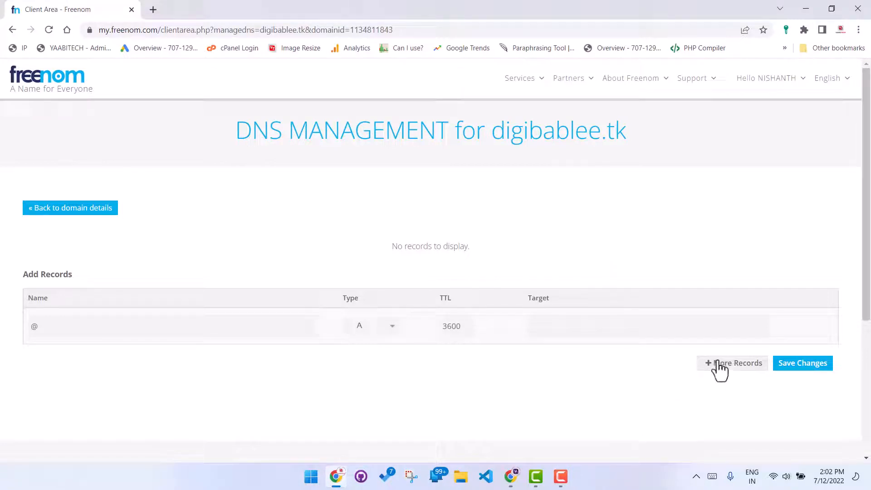
# Step: Return to the domain details of digibablee.tk and open its Nameservers settings
pyautogui.click(75, 221)
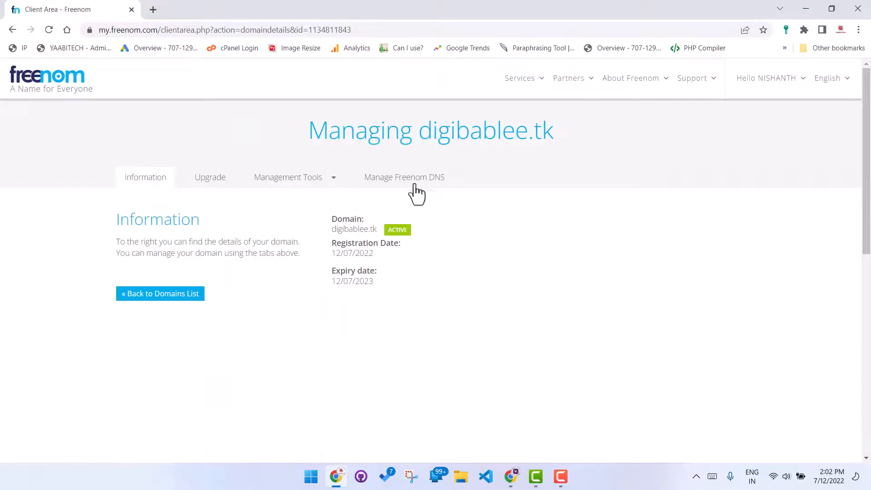
pyautogui.click(300, 181)
pyautogui.click(292, 202)
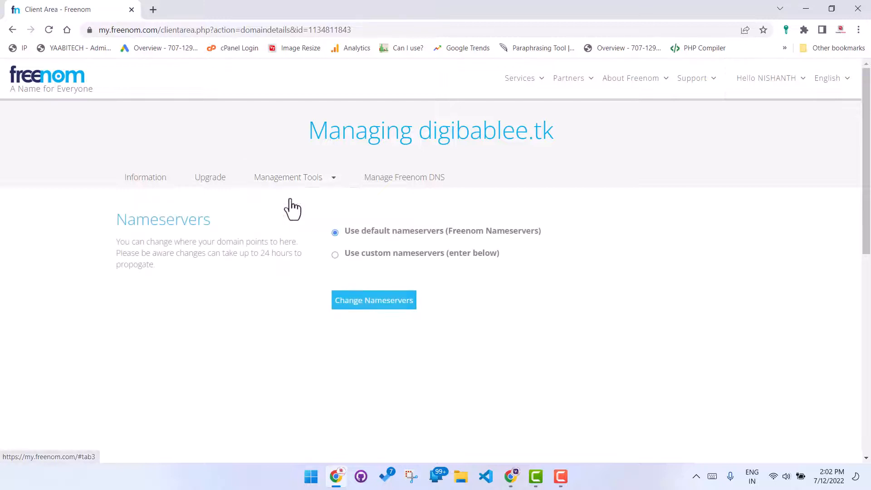